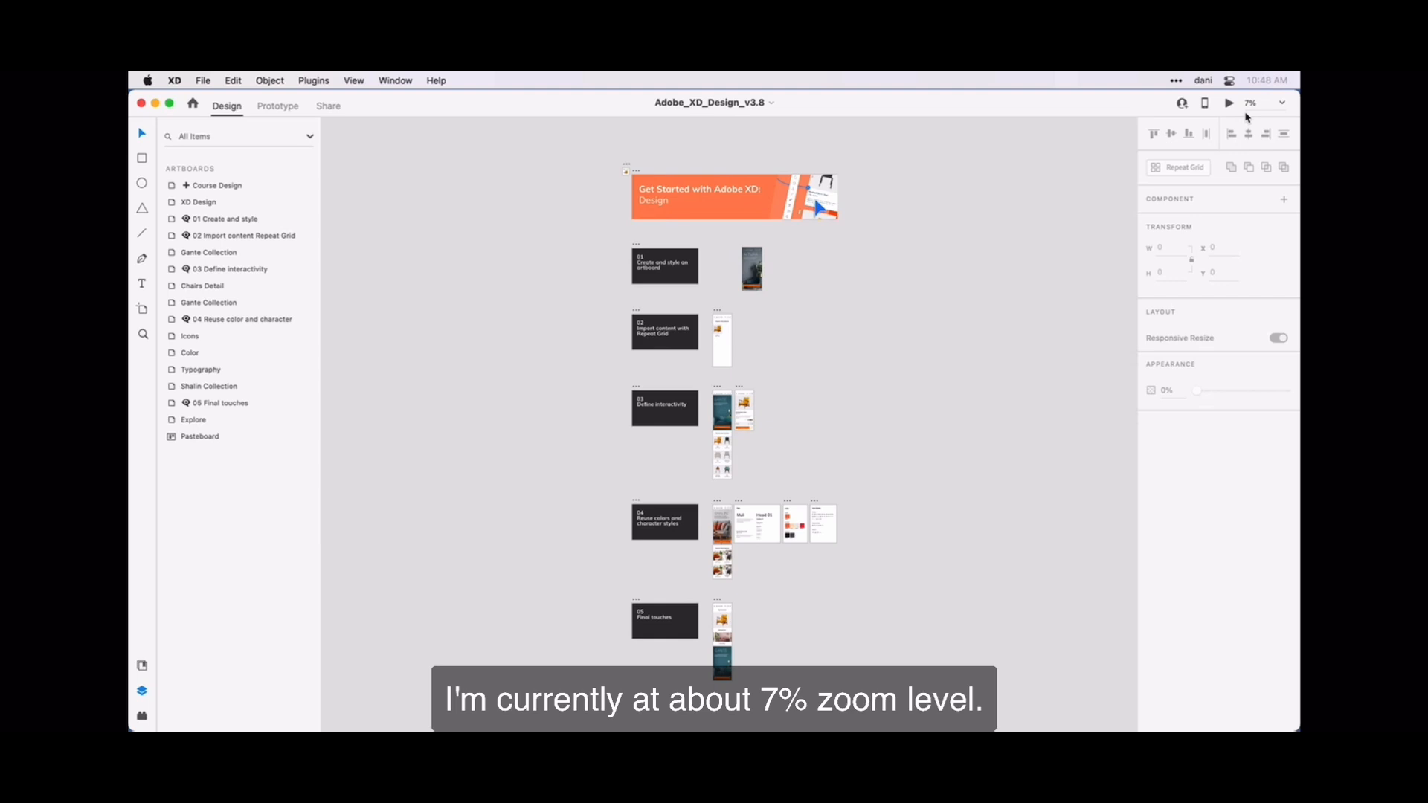
left_click(1282, 104)
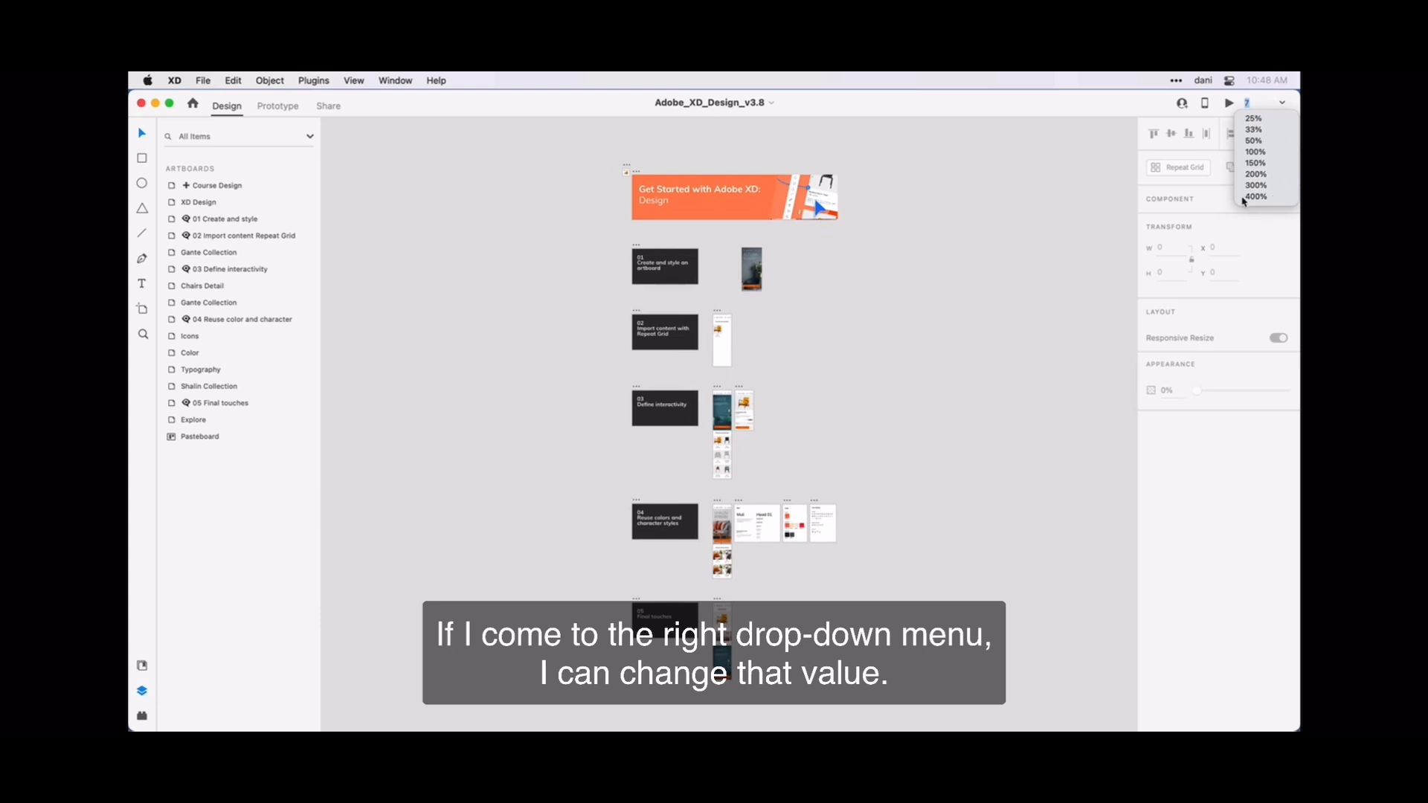
left_click(974, 221)
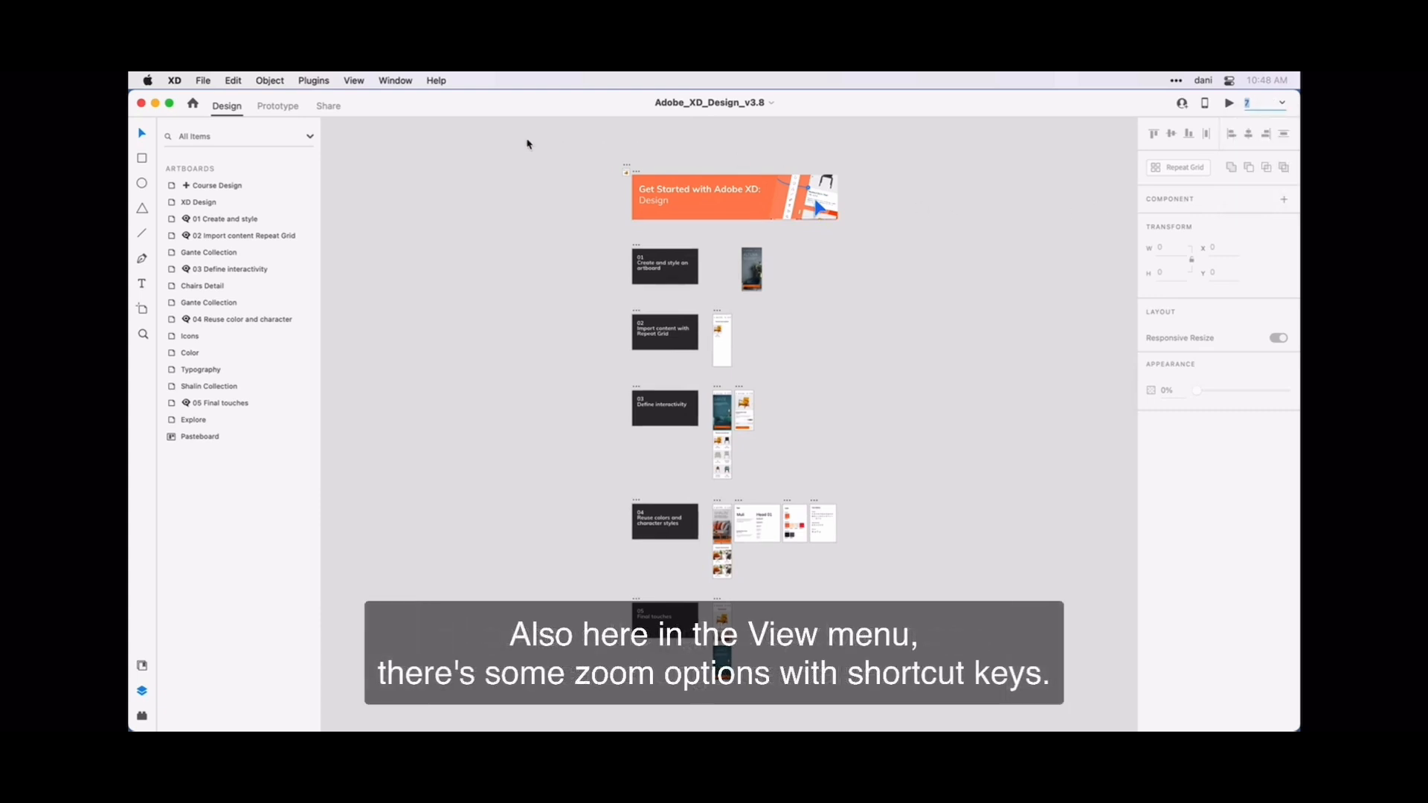
left_click(356, 83)
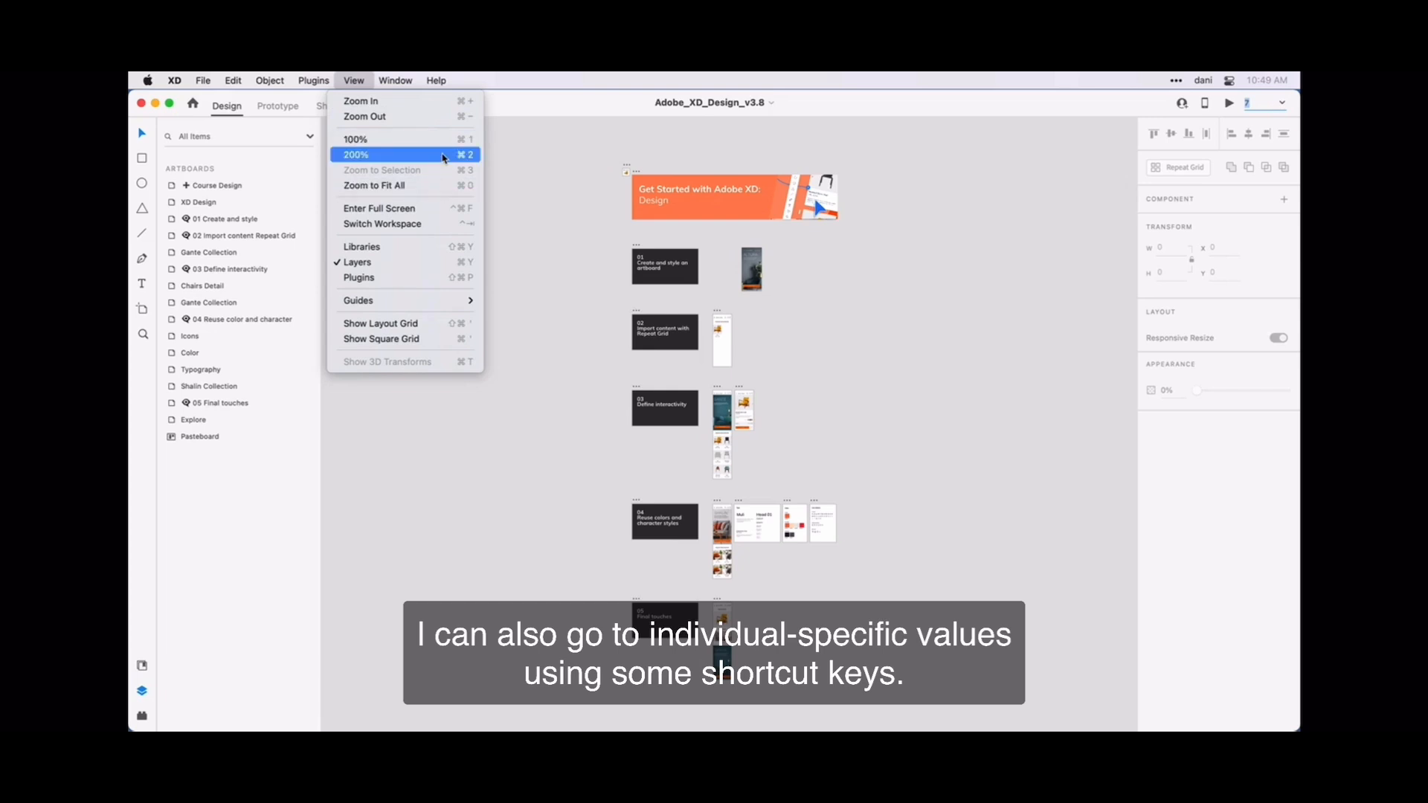
left_click(533, 153)
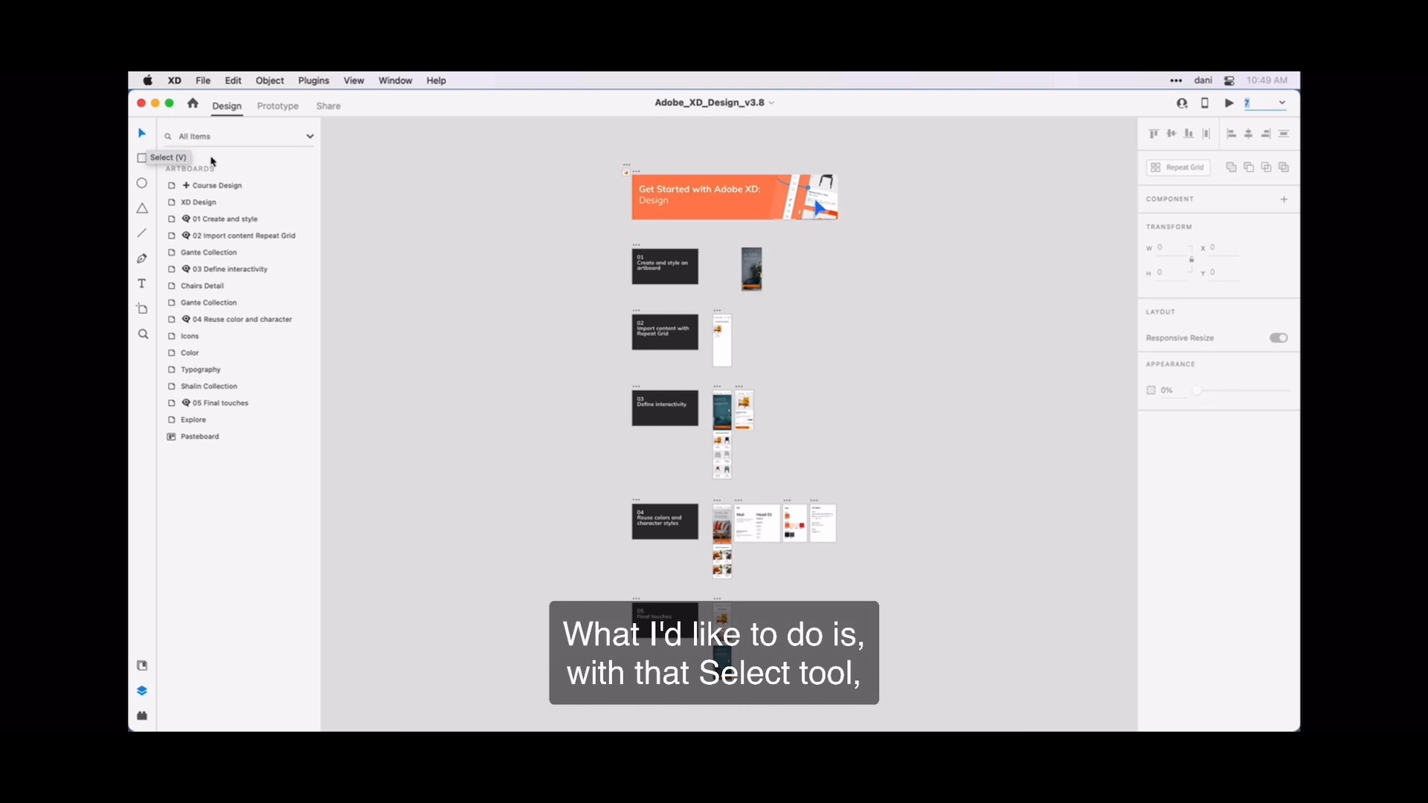
left_click(512, 243)
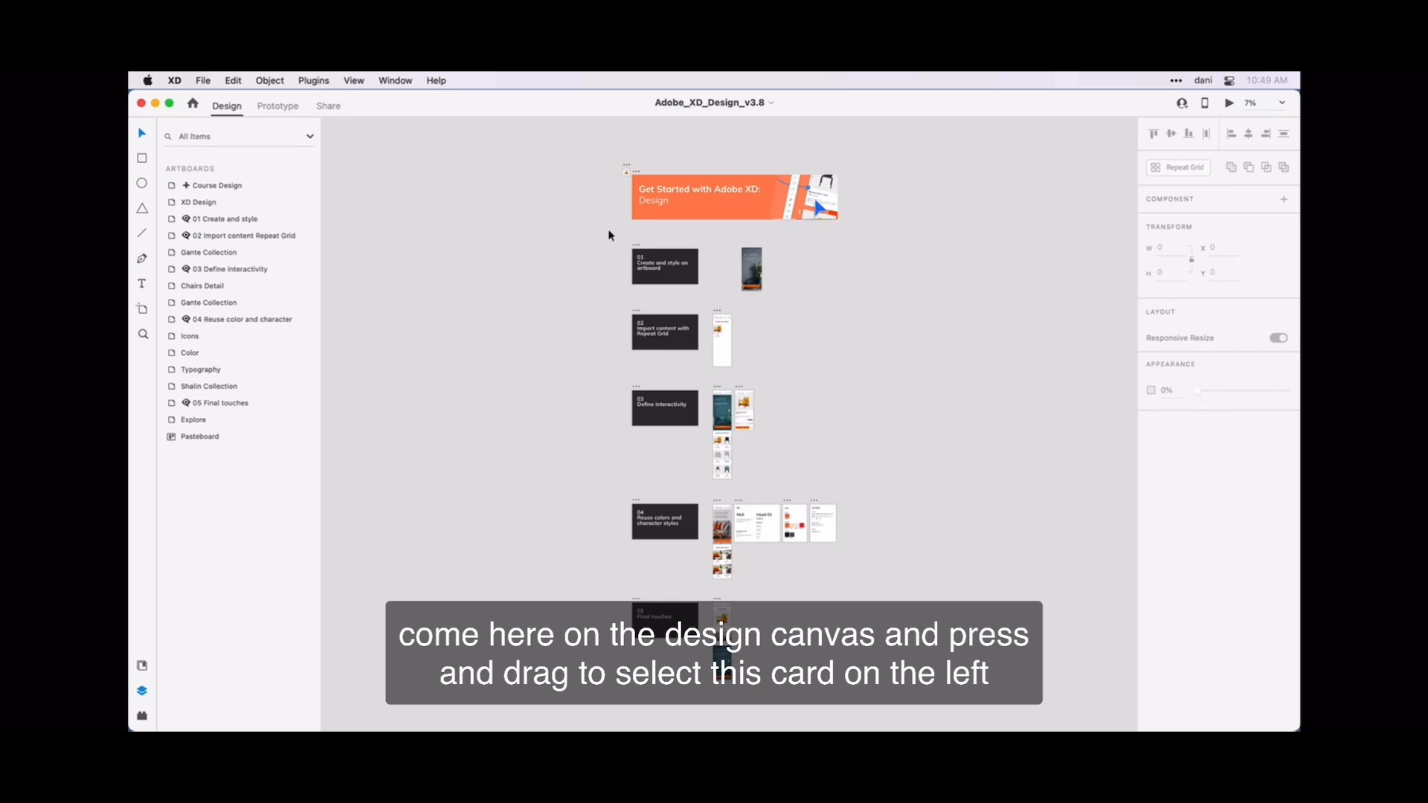
Select the "01 Create and style an artboard" card together with the ALTURA phone artwork beside it and zoom to the selection.
left_click_drag(609, 235, 793, 304)
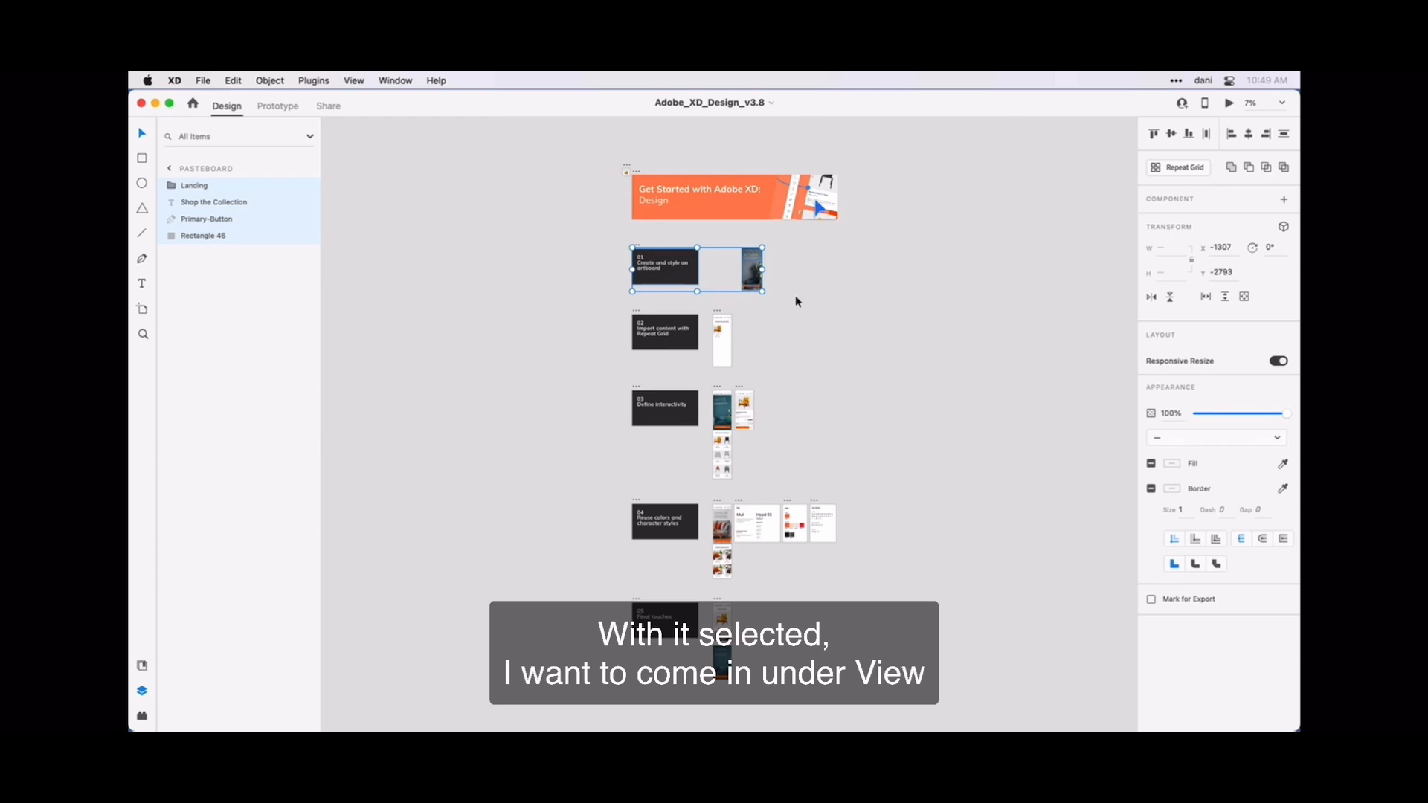
left_click(354, 81)
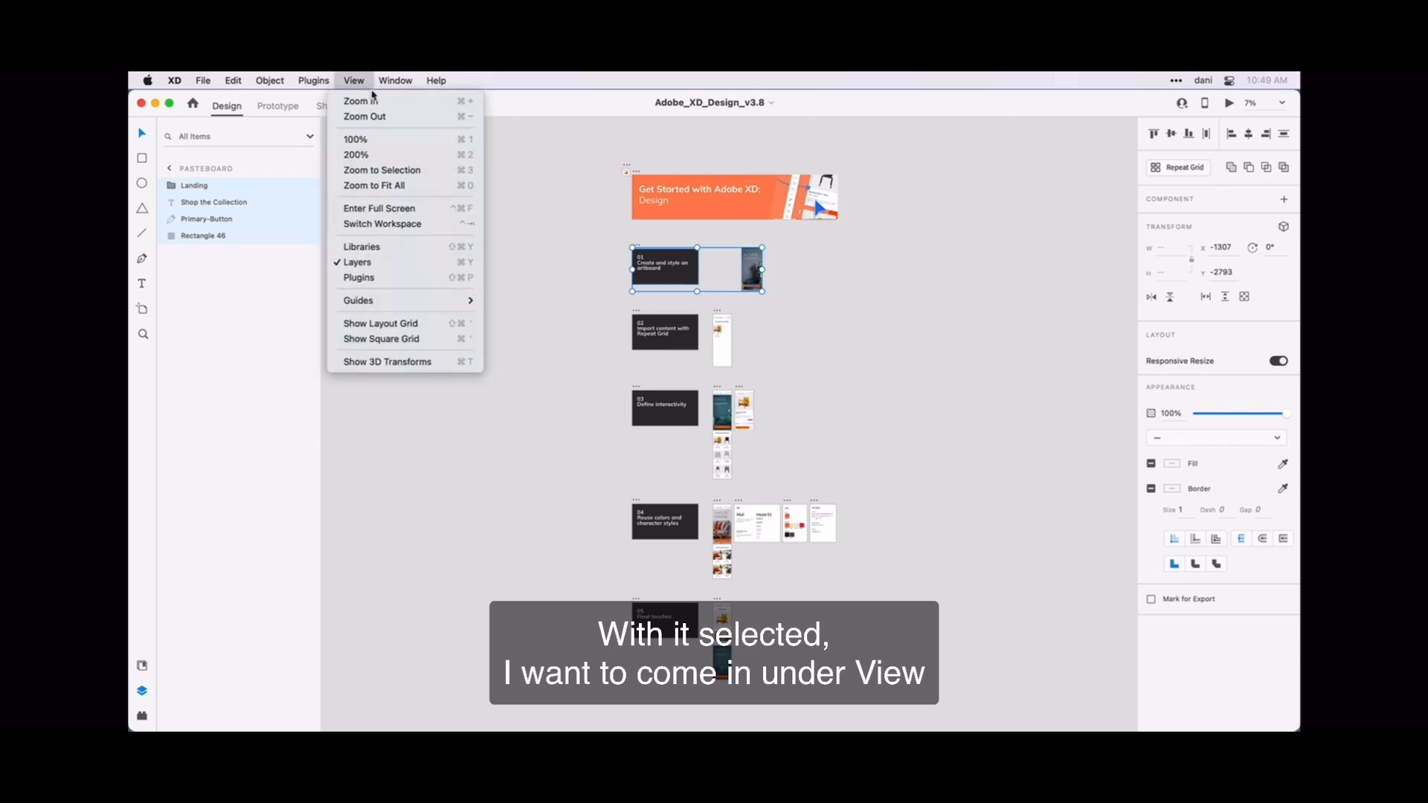
left_click(439, 172)
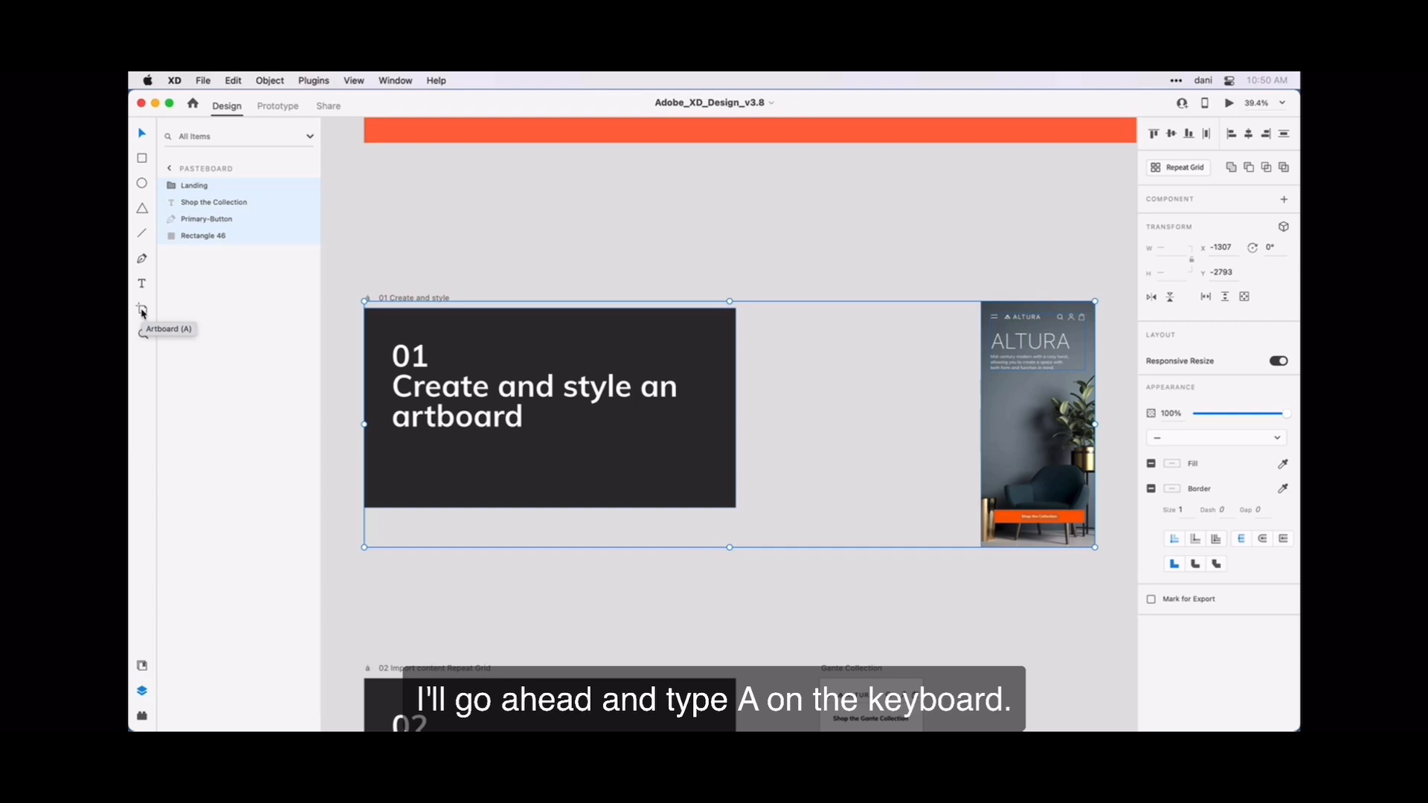
Add an iPhone X, XS, 11 Pro artboard and move it to X 348, Y -2793, top-aligned with the ALTURA artwork.
key("a")
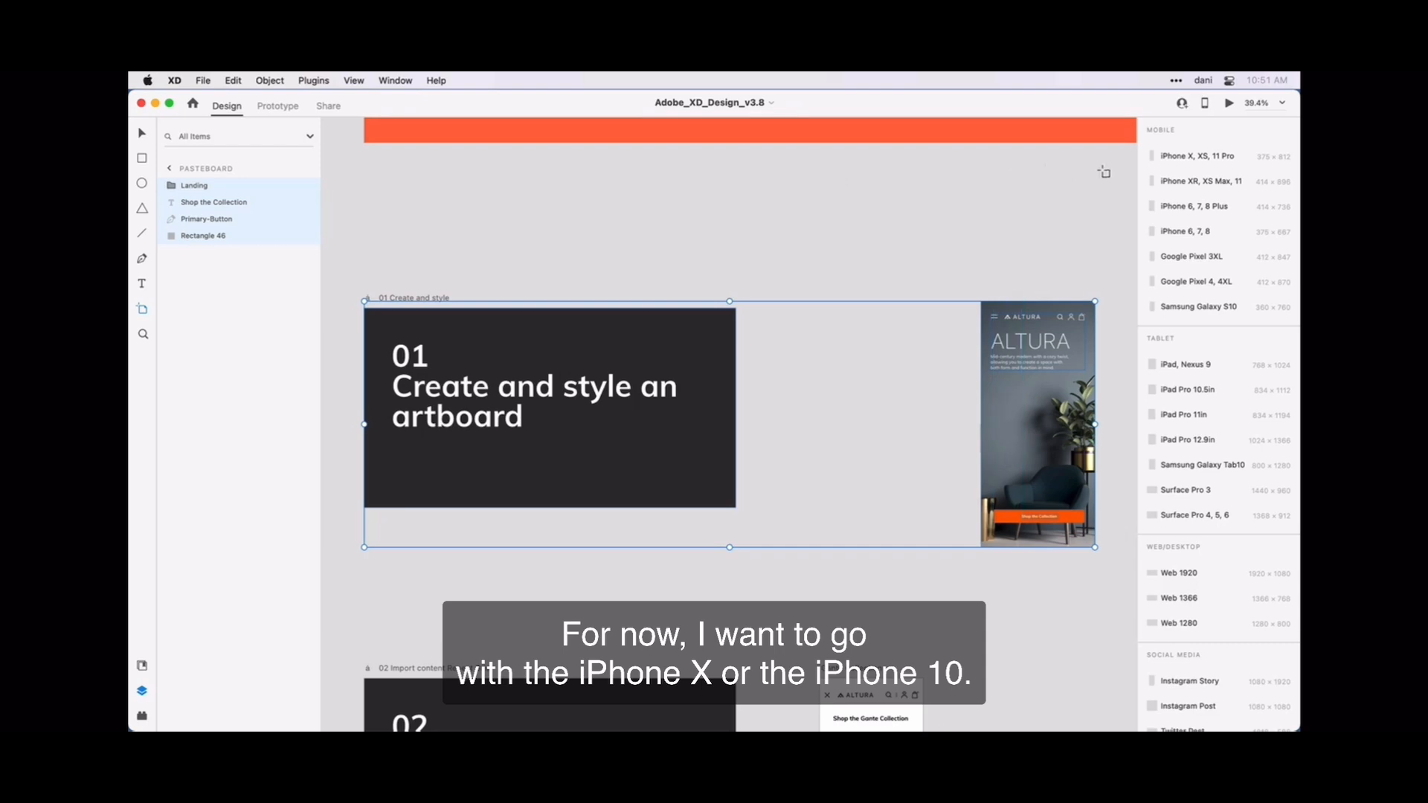
left_click(1178, 159)
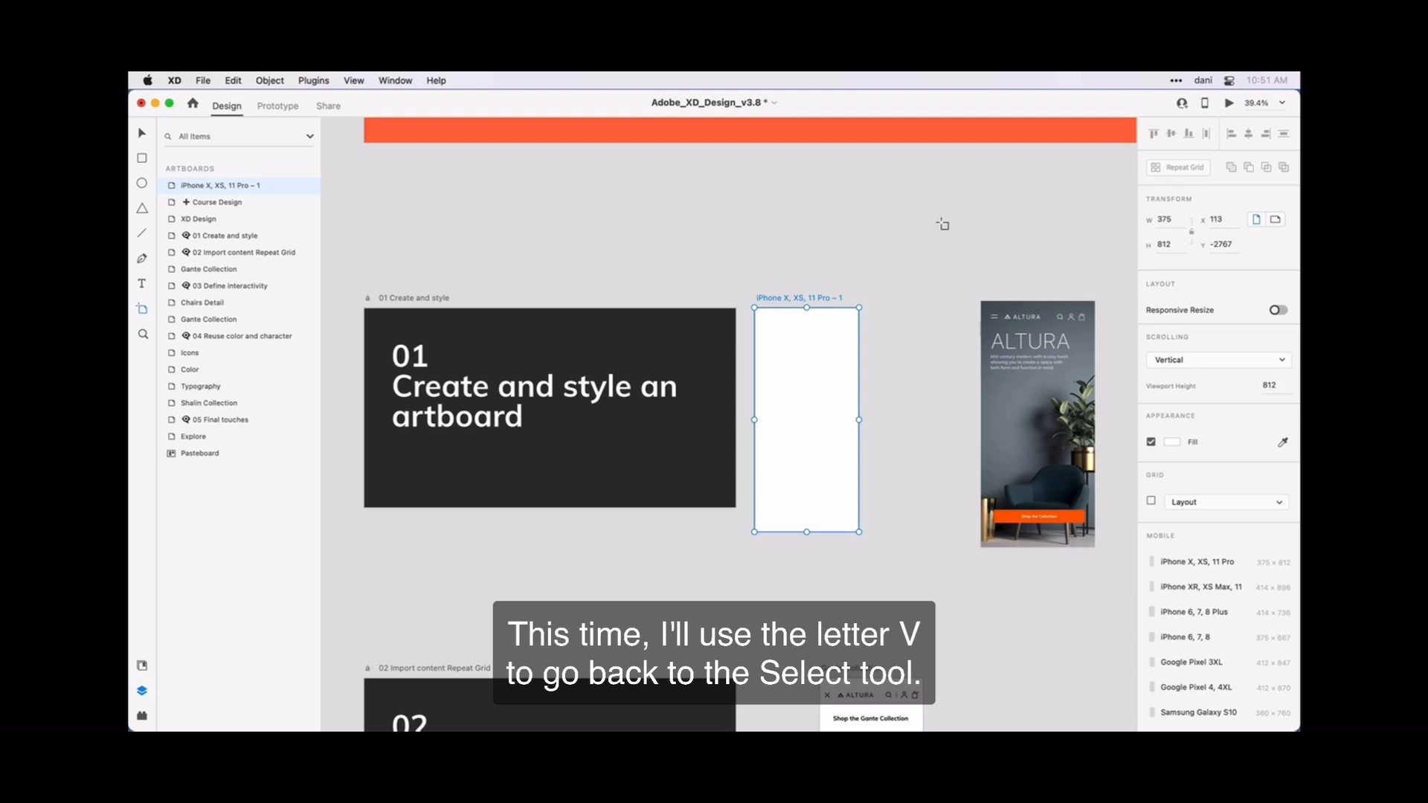
key("v")
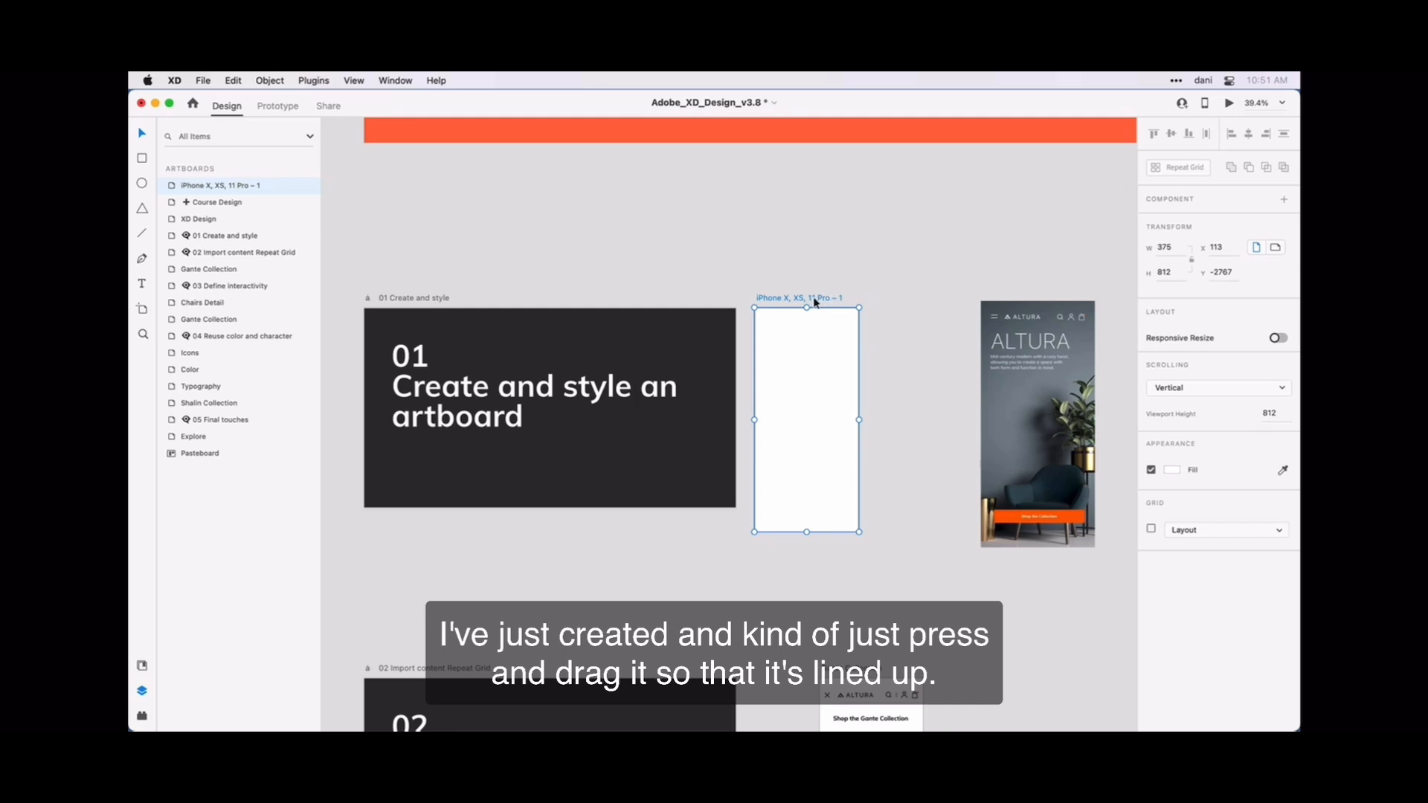
left_click_drag(816, 302, 883, 295)
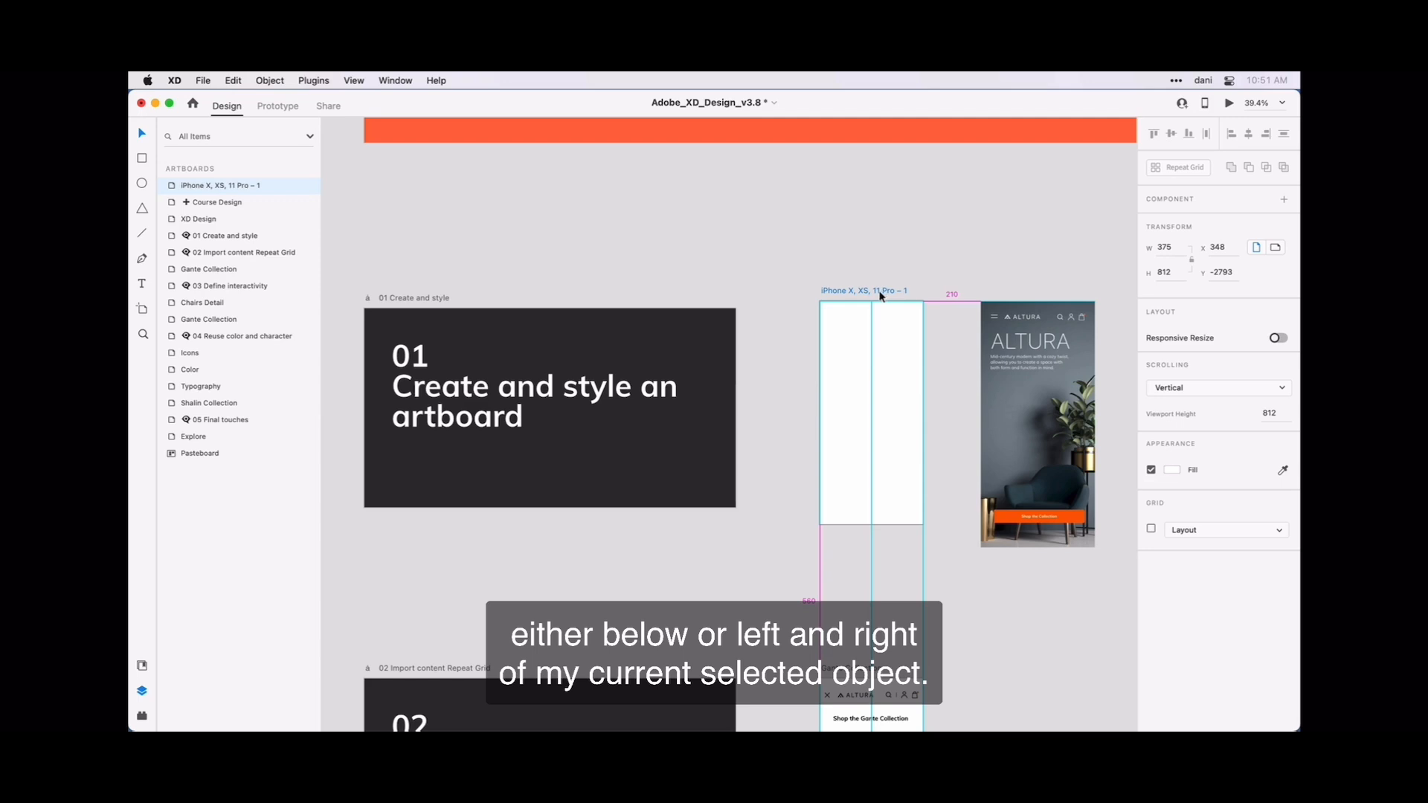
left_click_drag(880, 296, 880, 296)
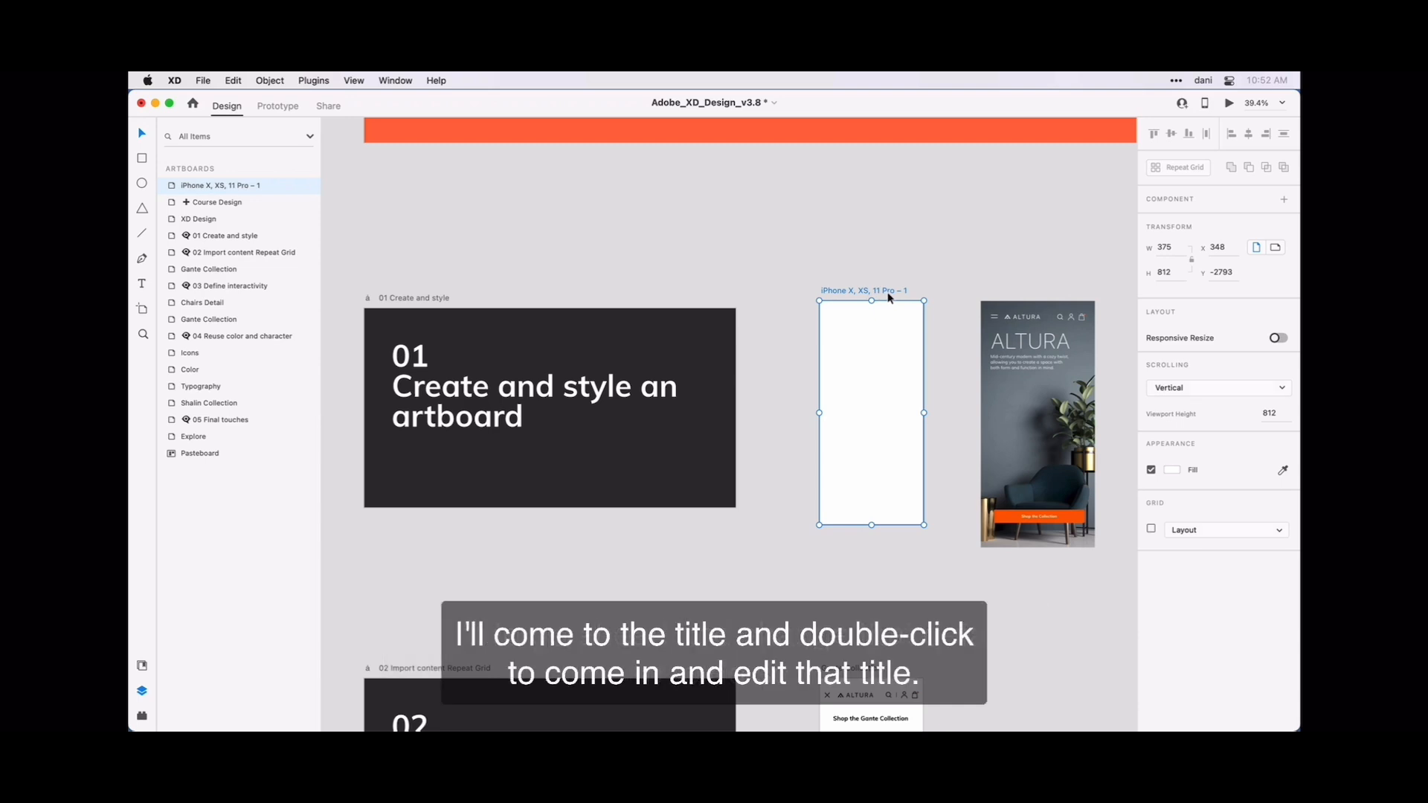
Rename the new iPhone artboard as Landing.
double_click(888, 291)
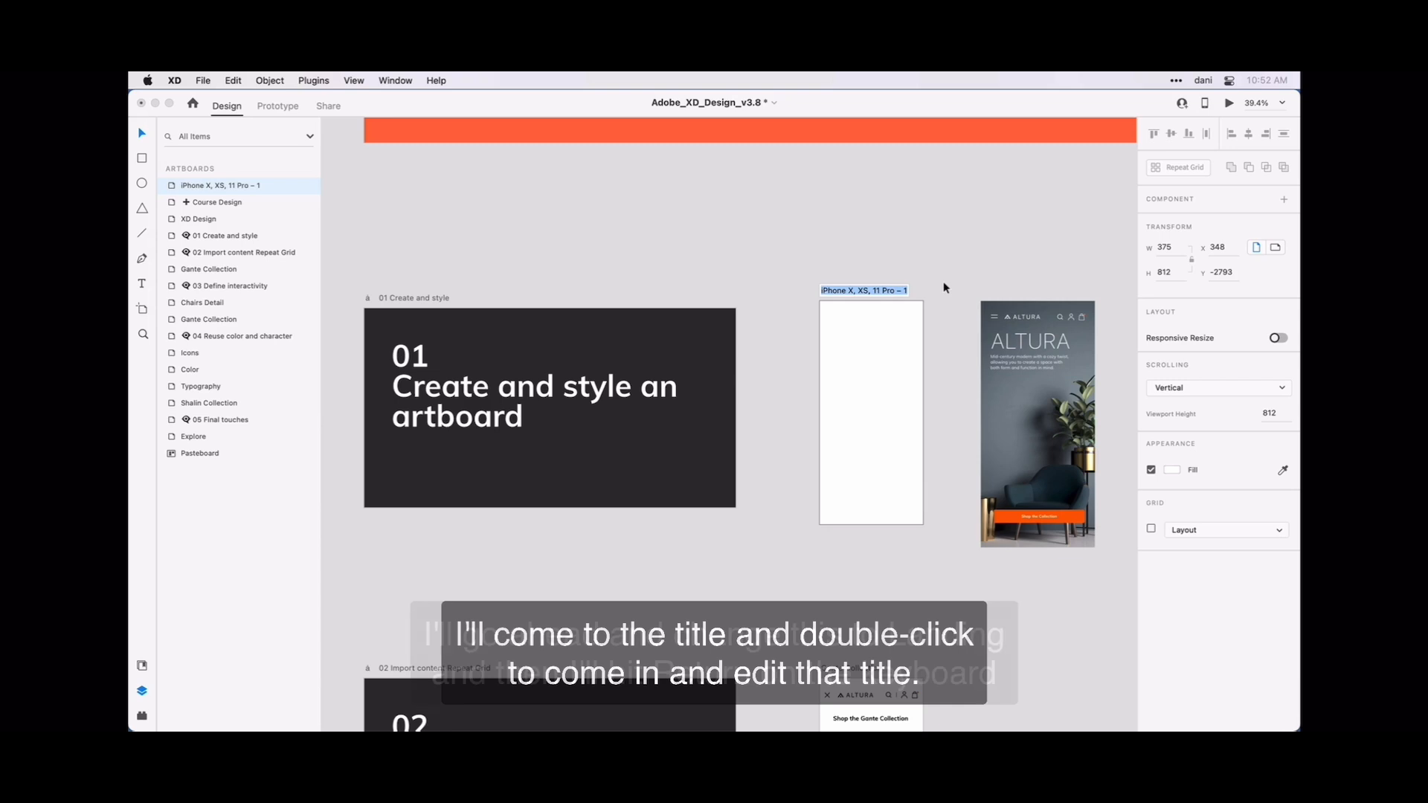
type("Landing")
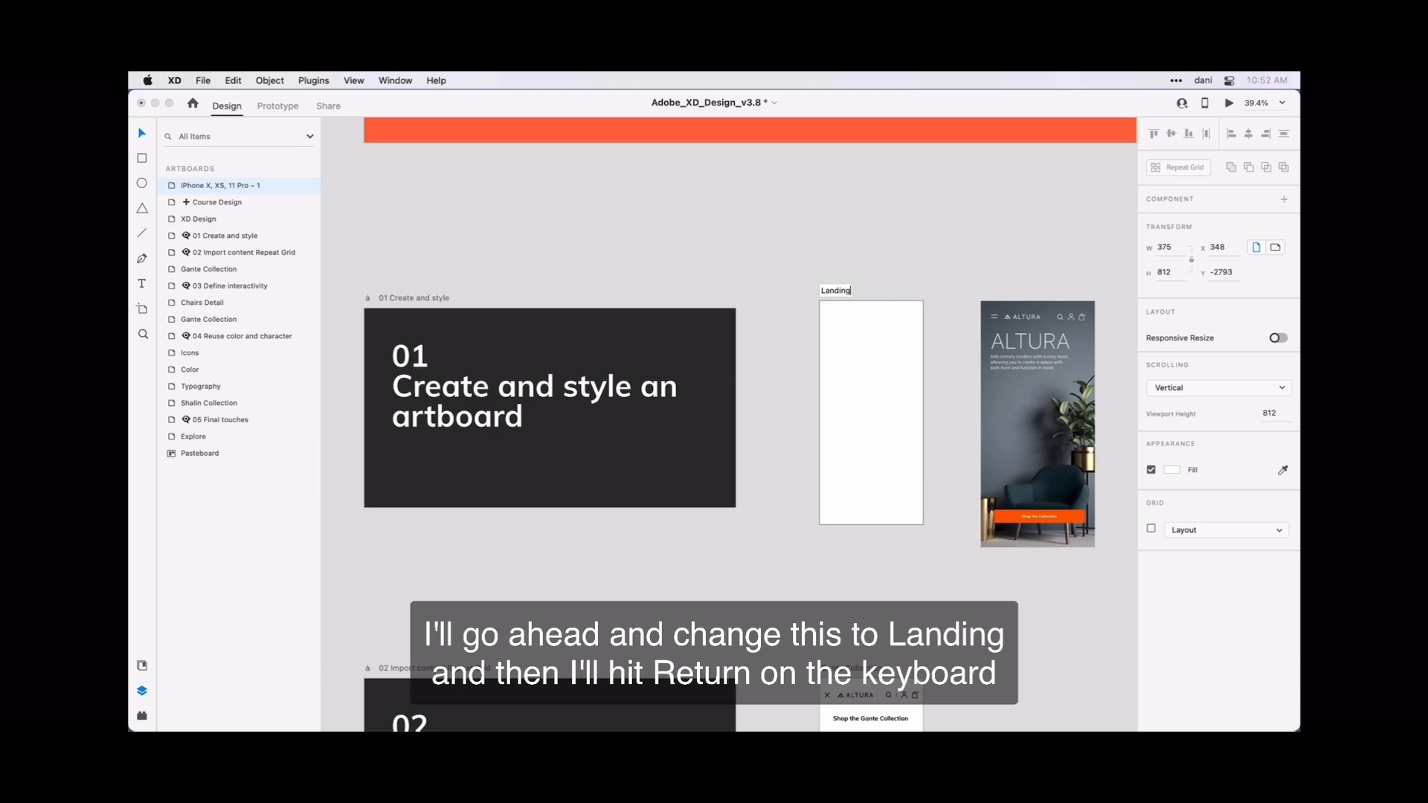
key("Return")
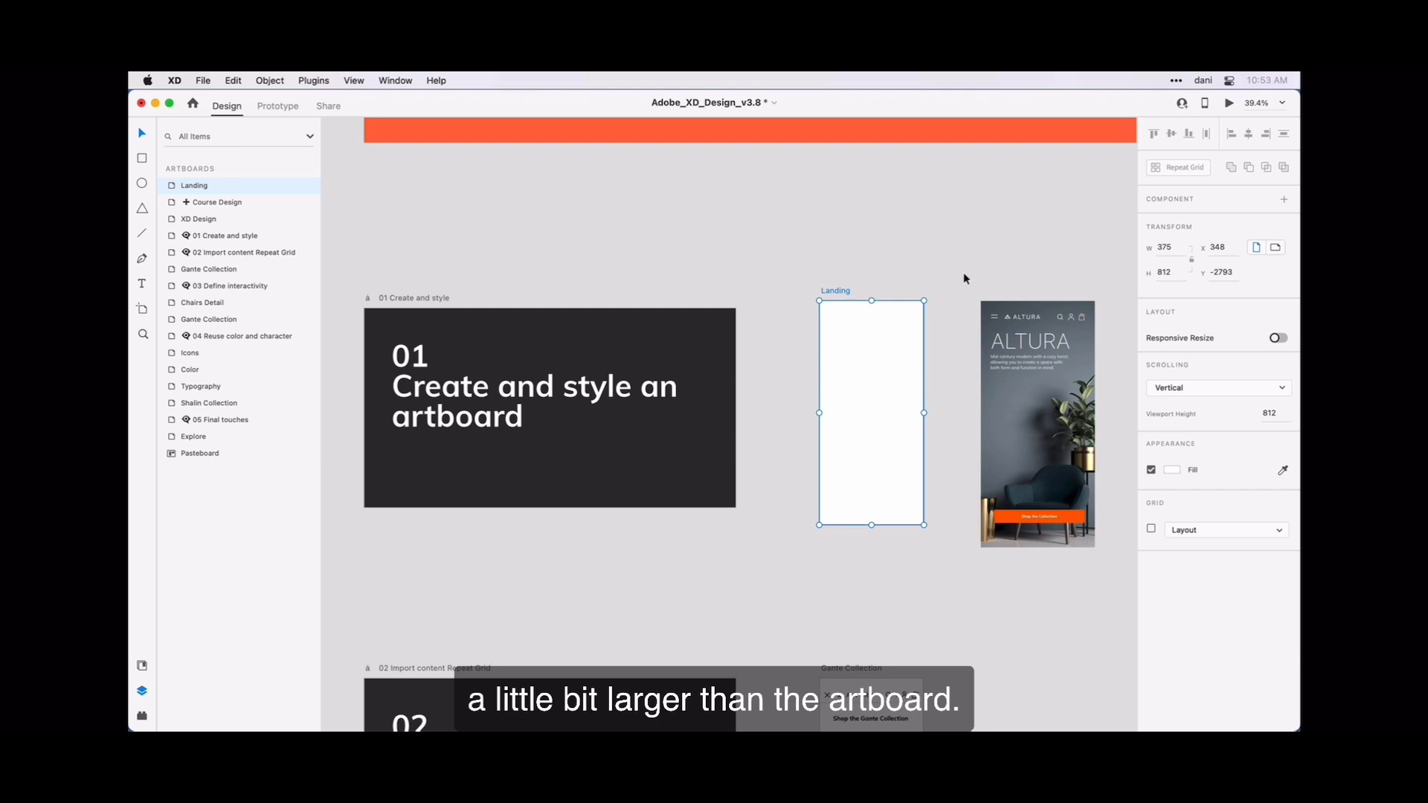
Move all the ALTURA artwork onto the Landing artboard, centred horizontally, at about X -19, Y -31.
left_click_drag(951, 274, 1108, 552)
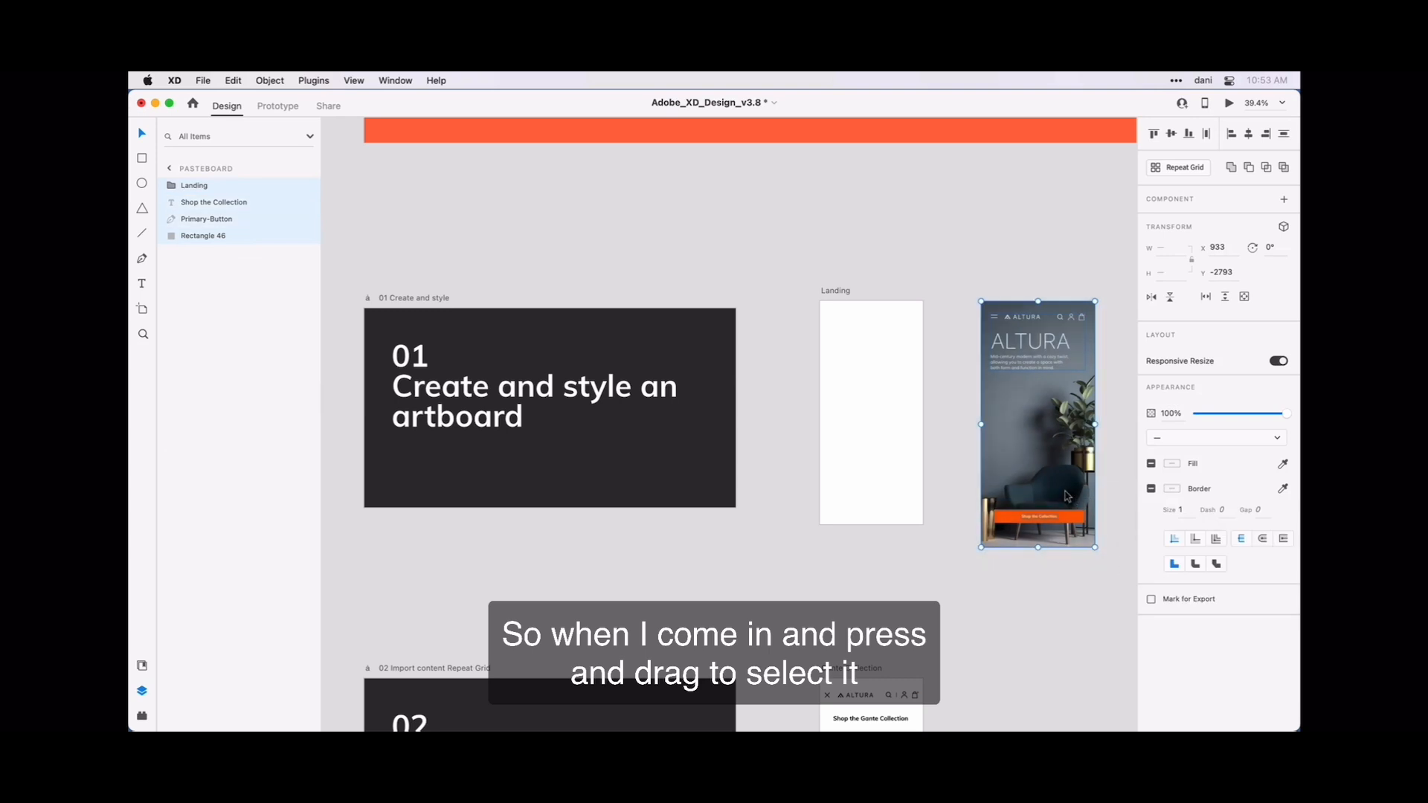
left_click_drag(1068, 496, 902, 490)
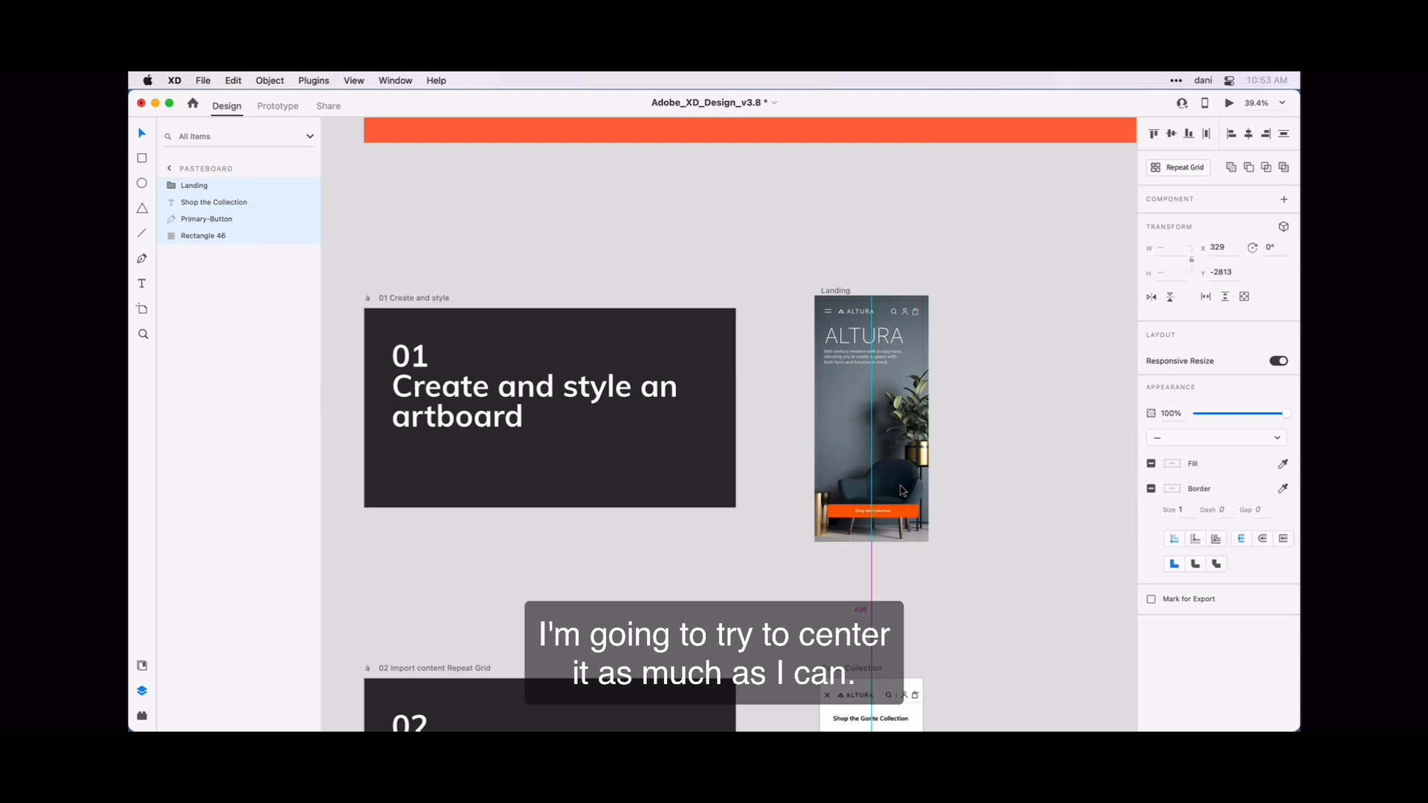
left_click_drag(903, 490, 902, 504)
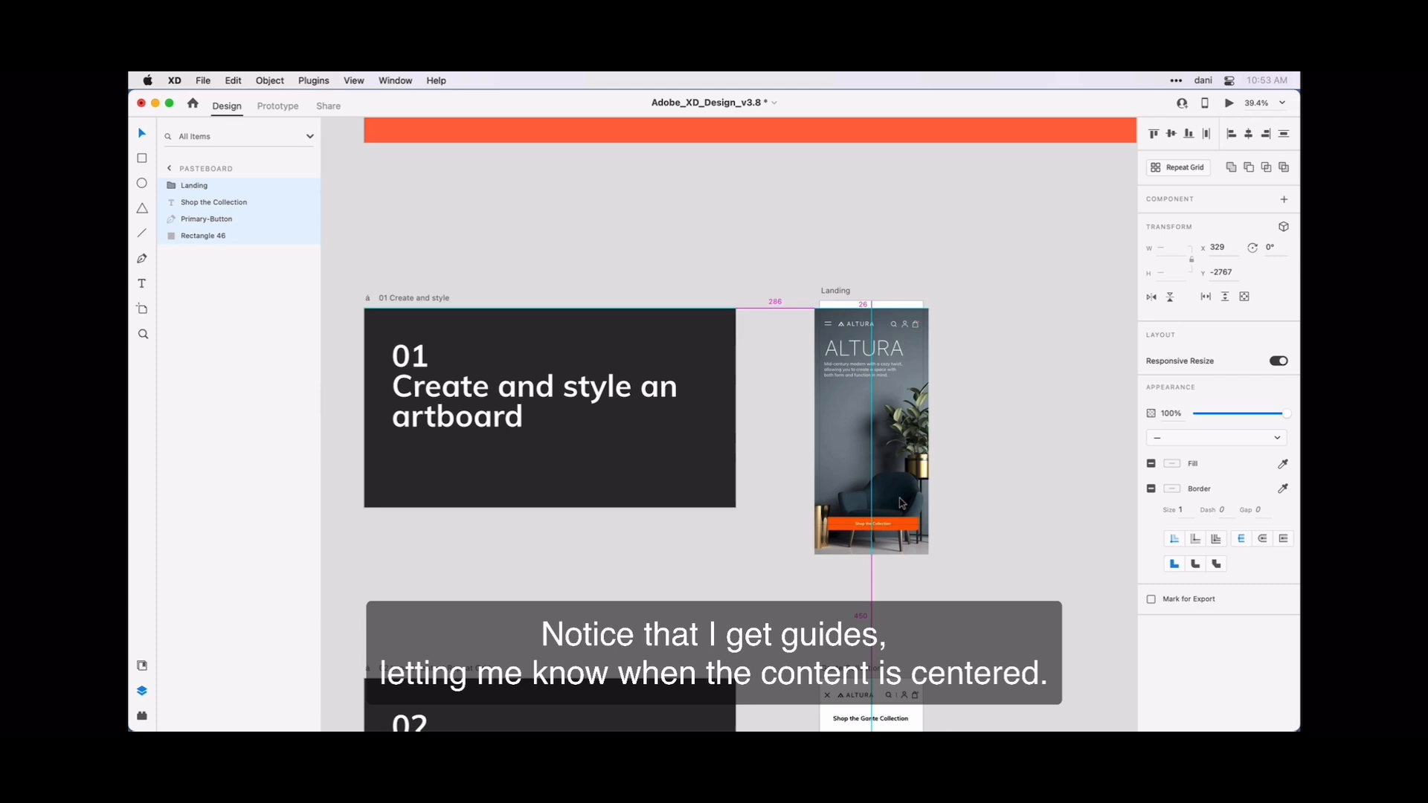
left_click_drag(902, 504, 901, 487)
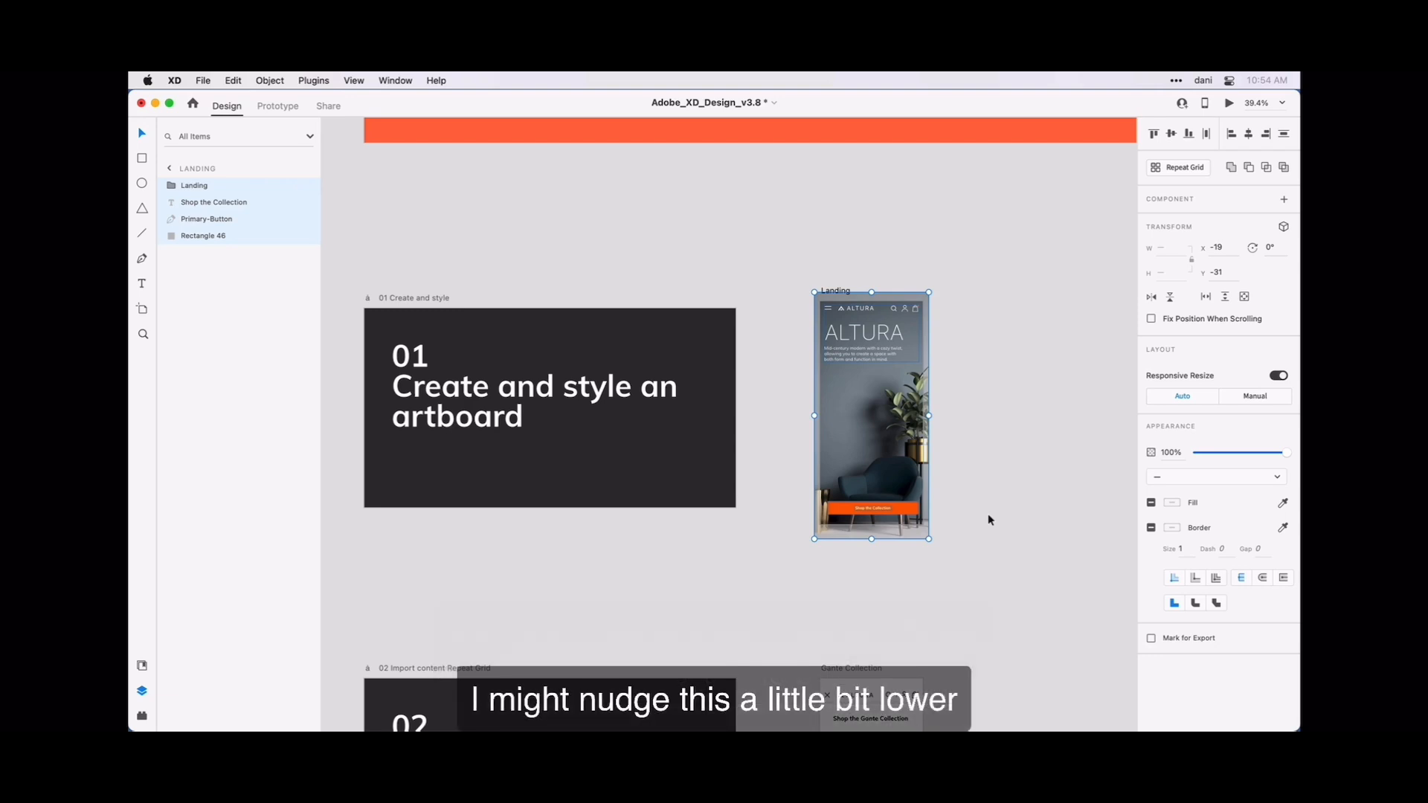
Nudge the ALTURA artwork down to Y -18 on the Landing artboard and deselect it.
key("Down")
key("Down")
key("Down")
key("Down")
key("Down")
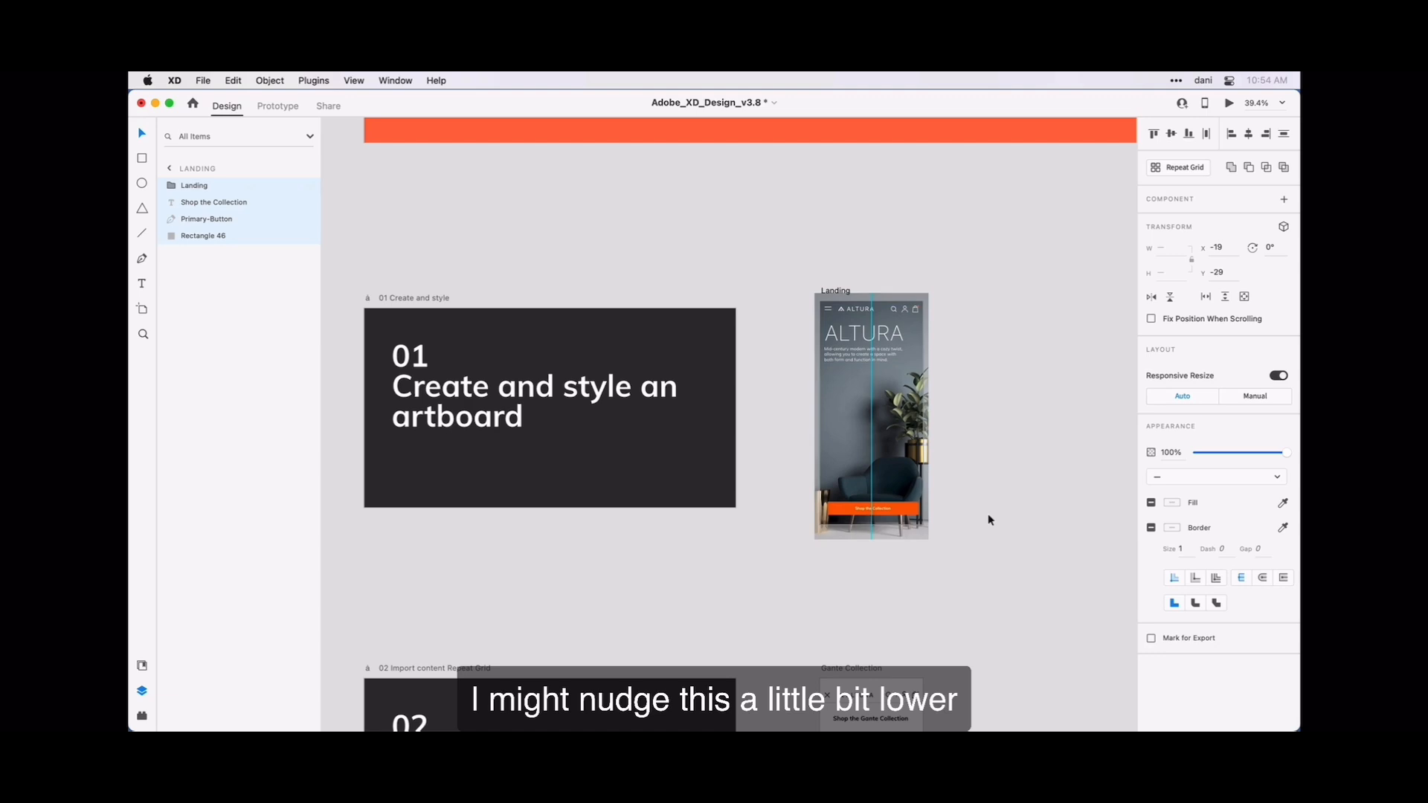
key("Down")
key("Down")
key("Down")
key("Down")
key("Down")
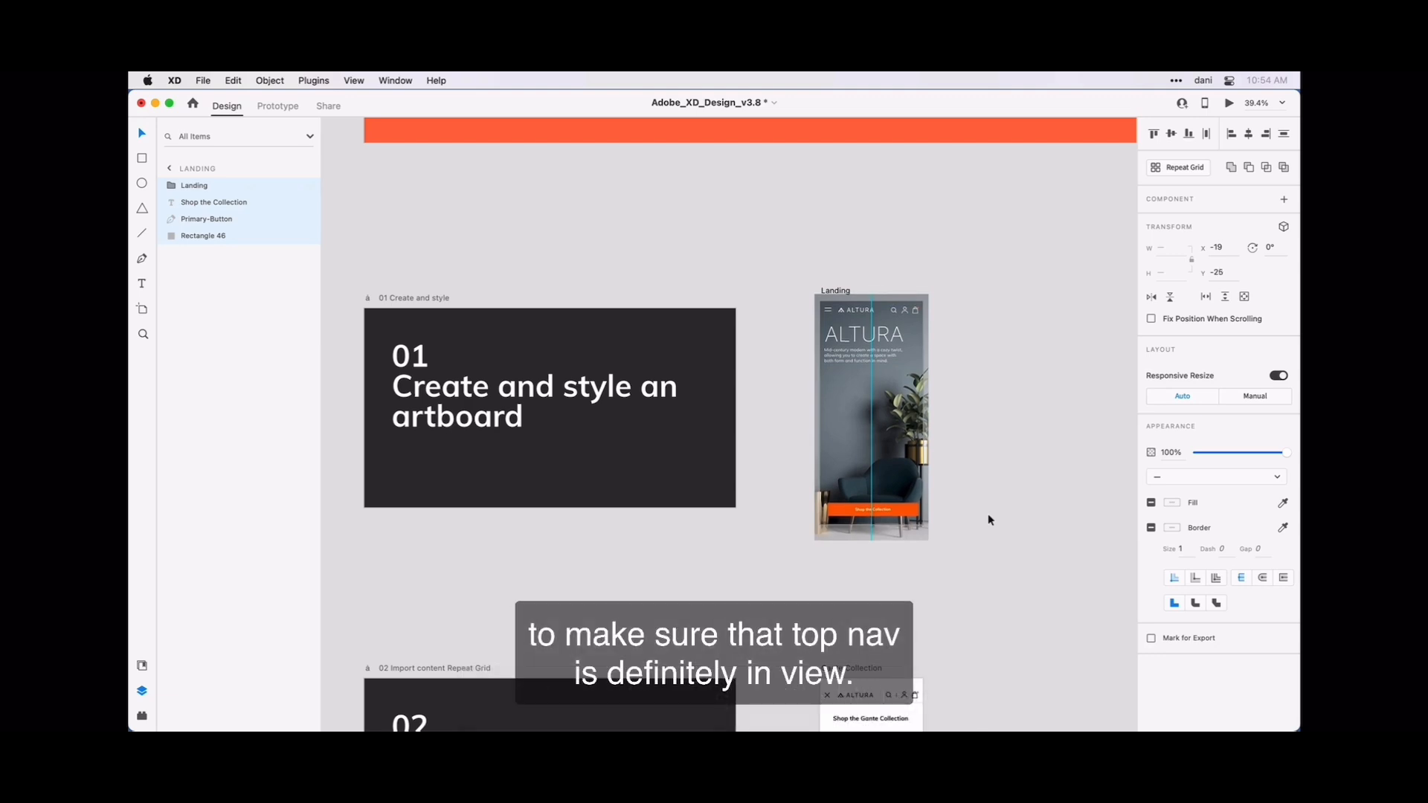
key("Down")
key("Down")
key("Down")
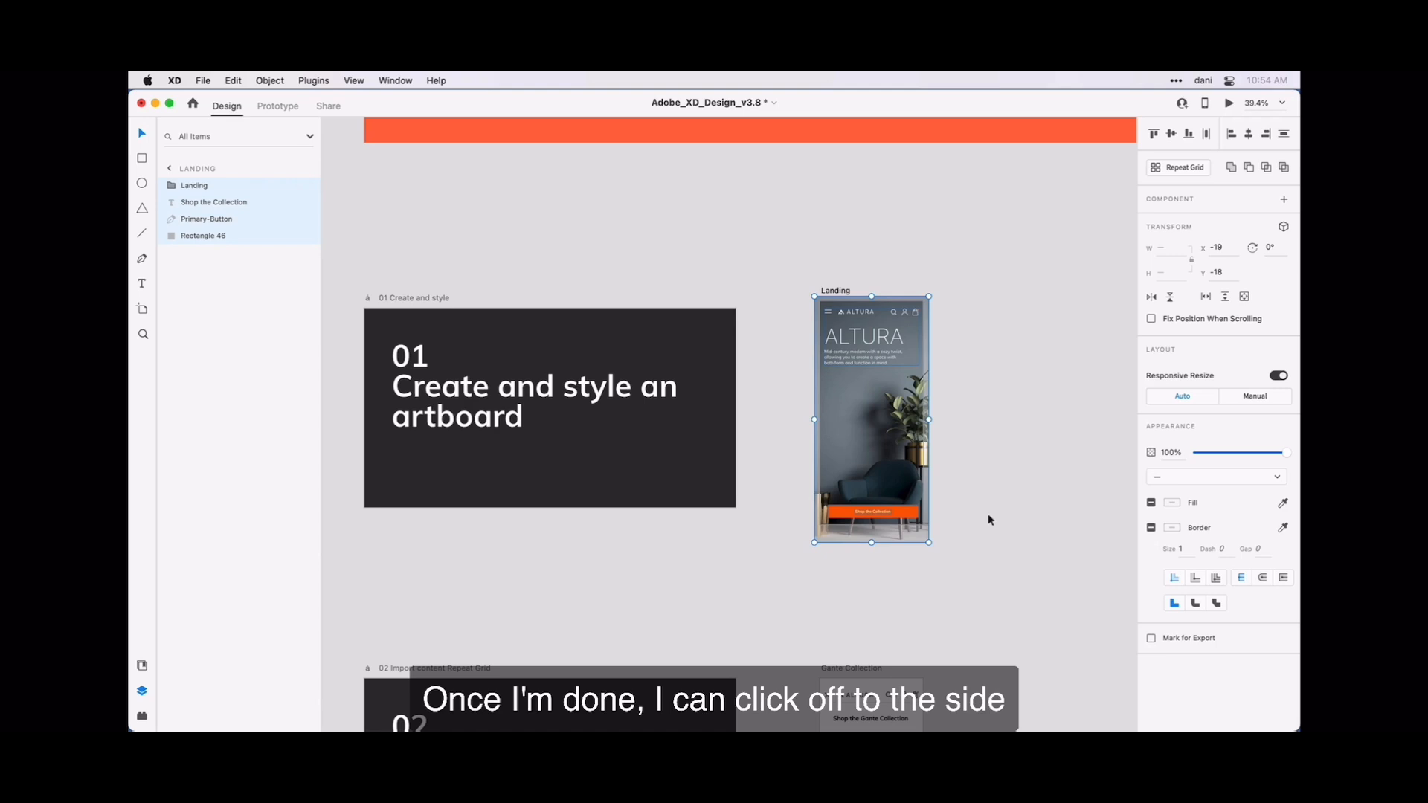
left_click(989, 517)
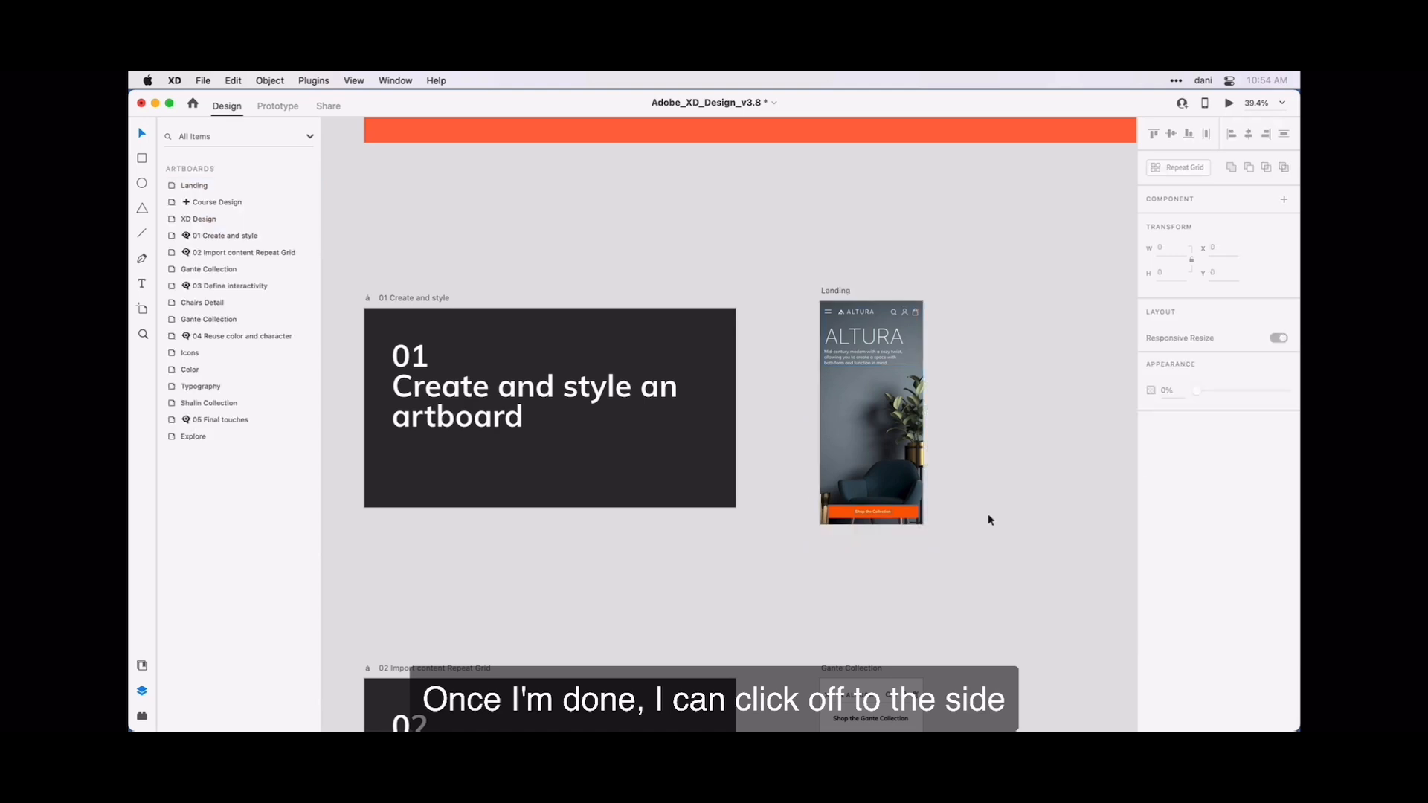